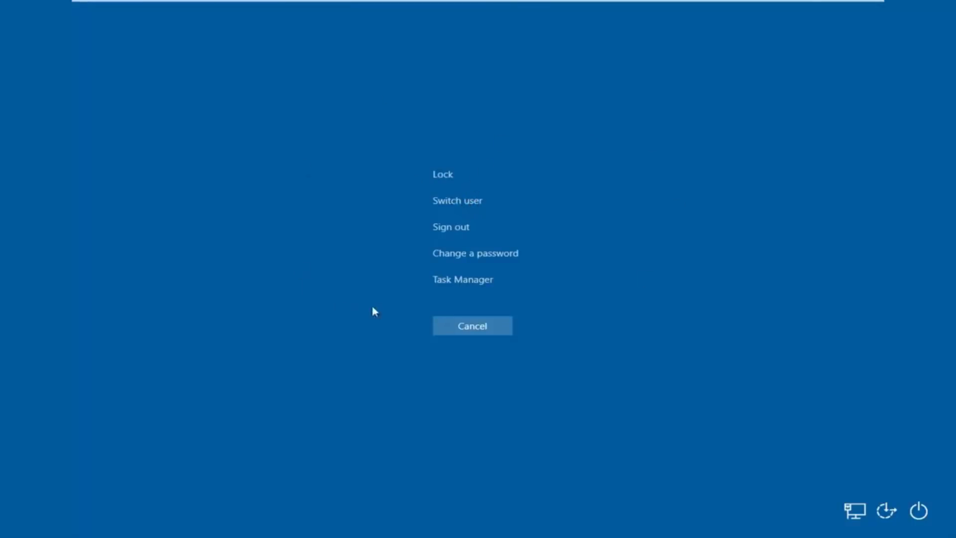
Launch Task Manager from the Ctrl+Alt+Del screen and bring up its Create new task dialog.
left_click(460, 281)
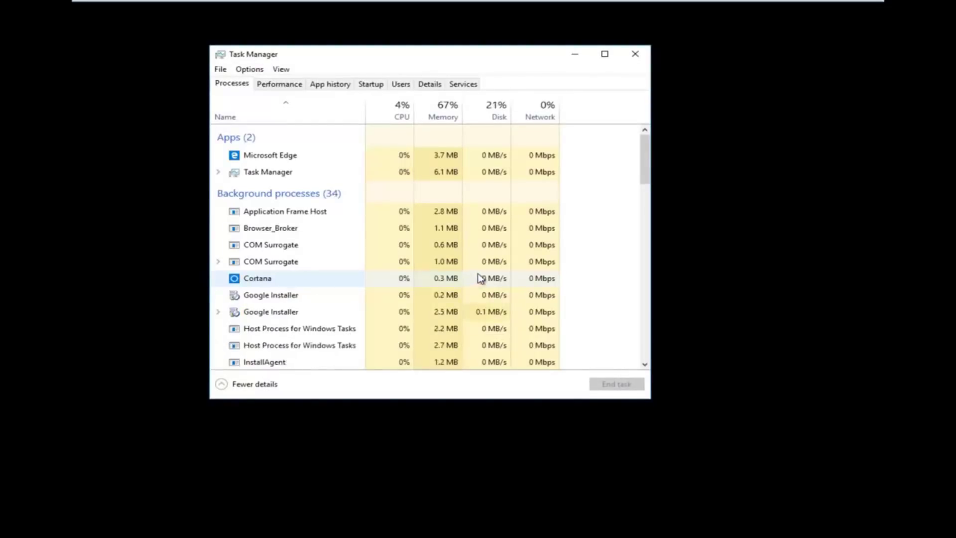
left_click_drag(512, 60, 562, 77)
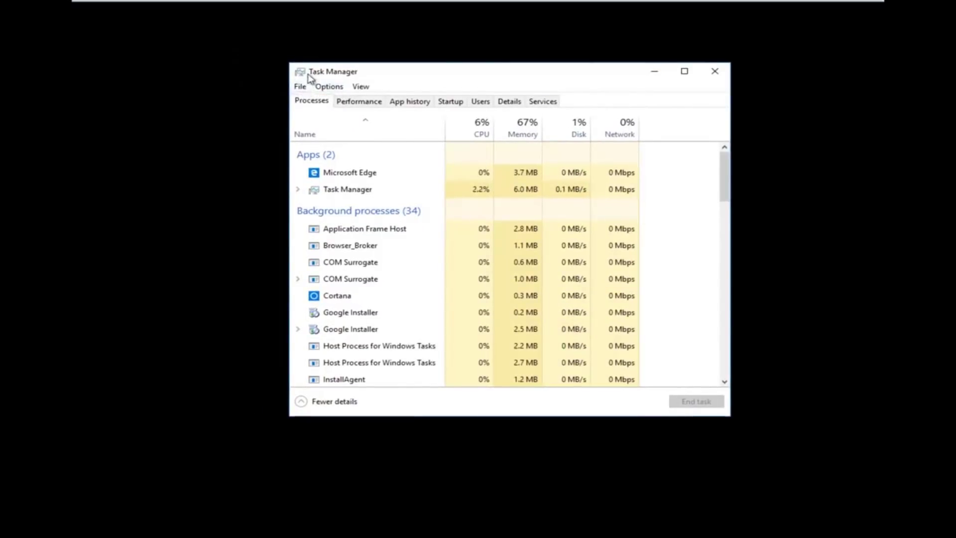
left_click(299, 88)
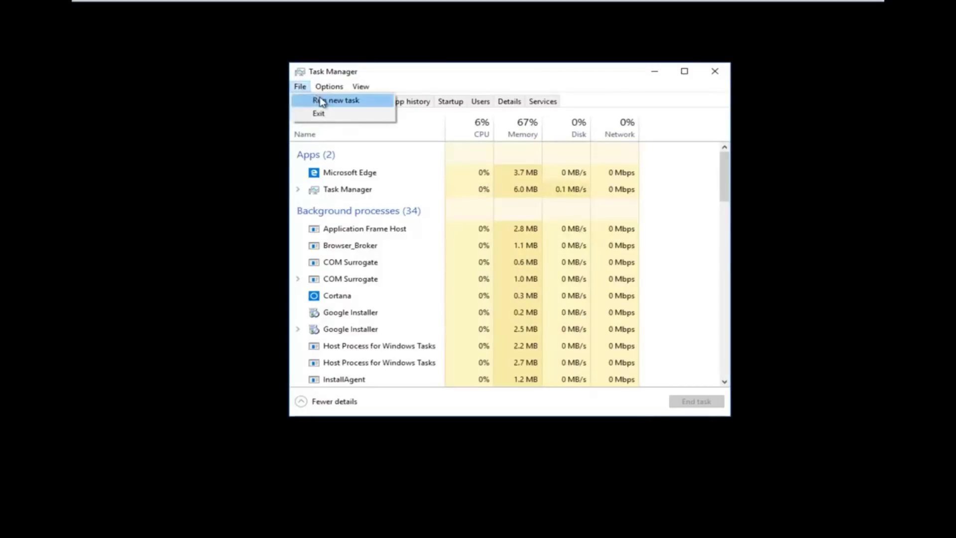
left_click(350, 103)
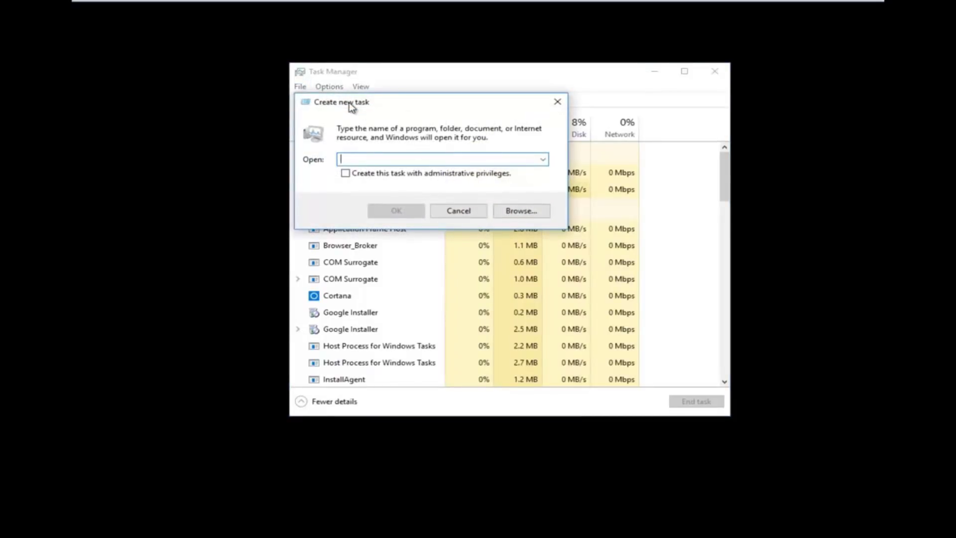
Run regedit as a new task with administrative privileges and reposition the Registry Editor window.
type("reg")
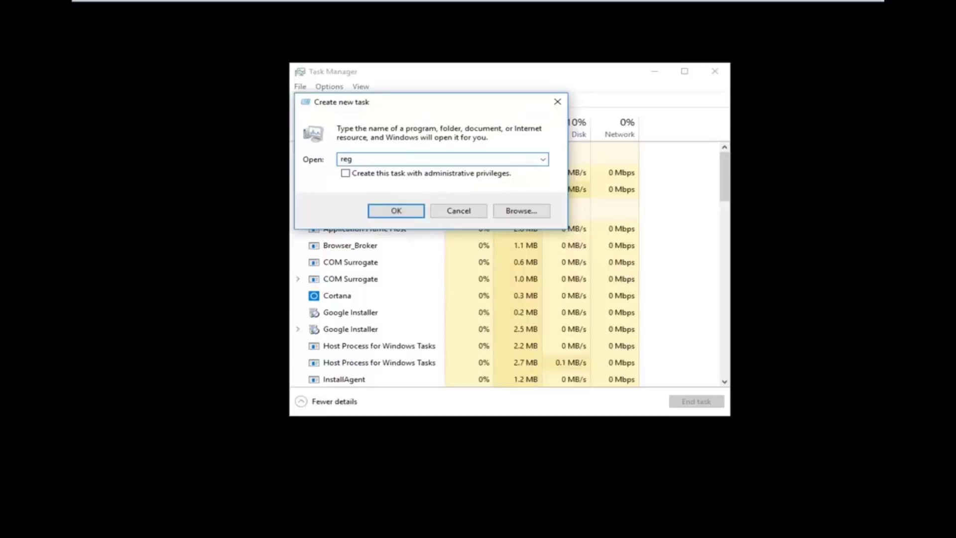
type("edit")
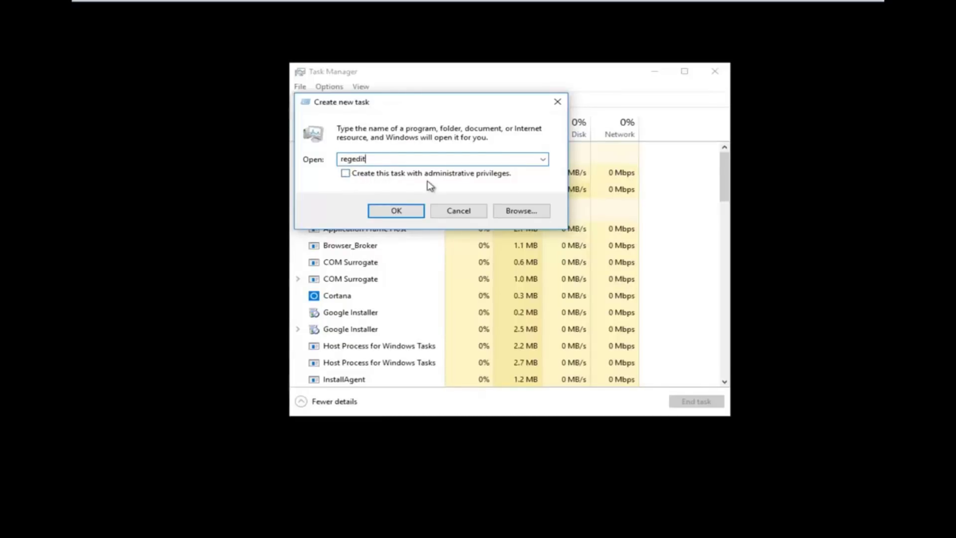
left_click(346, 174)
left_click(381, 214)
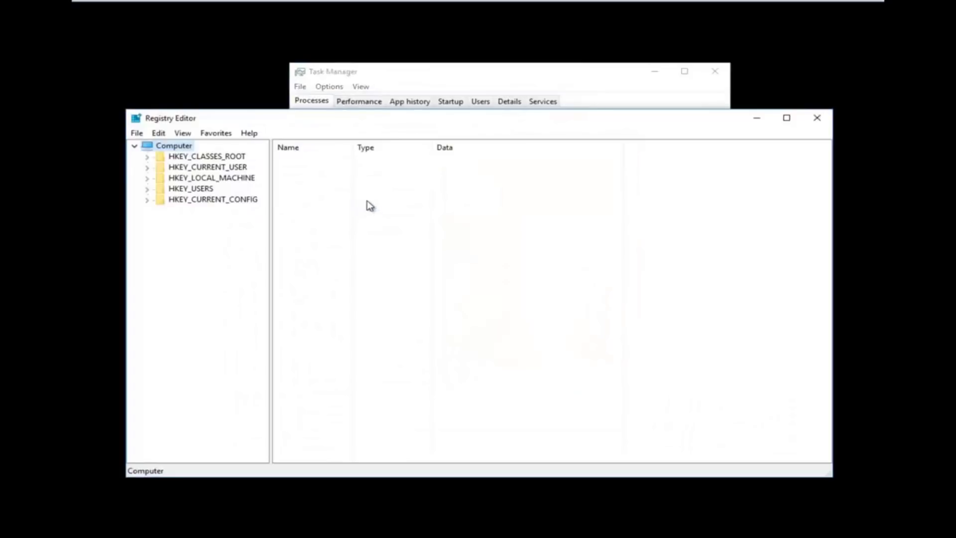
left_click_drag(371, 126, 397, 91)
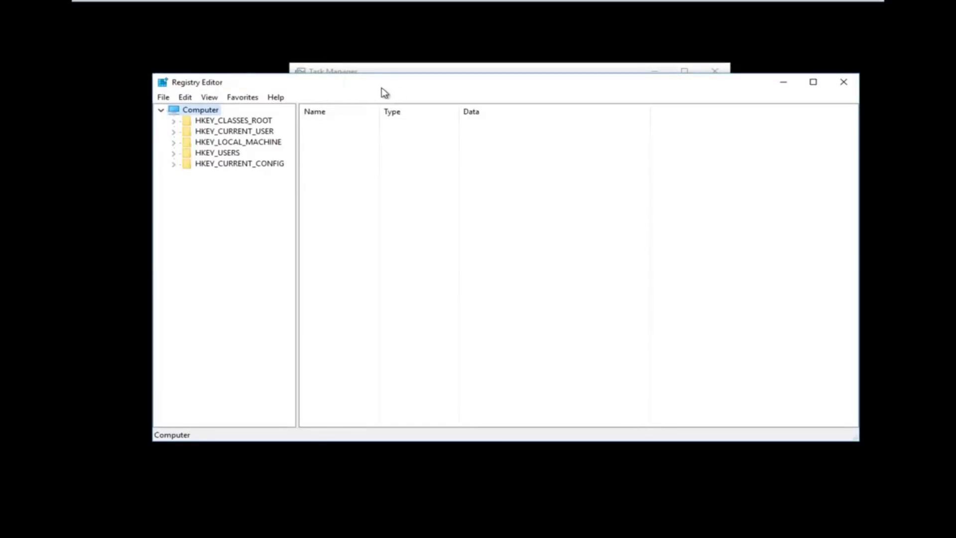
Expand HKEY_LOCAL_MACHINE, SOFTWARE and Microsoft in a widened tree pane, then select Windows NT.
left_click(174, 144)
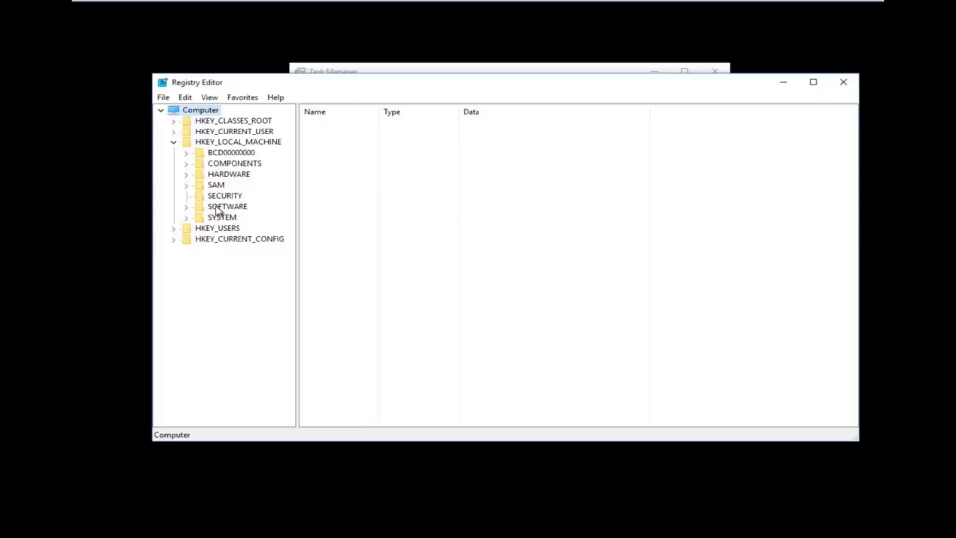
left_click(187, 207)
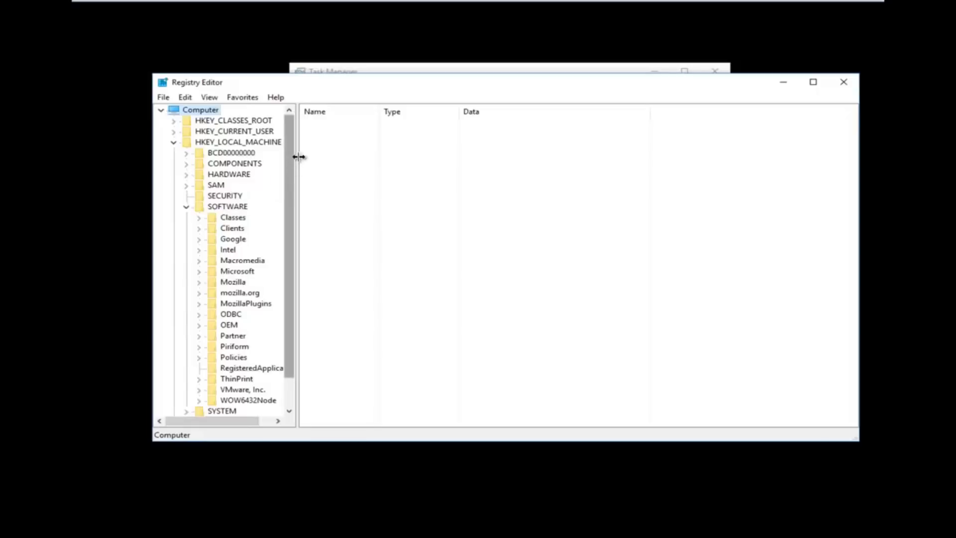
left_click_drag(295, 149, 354, 149)
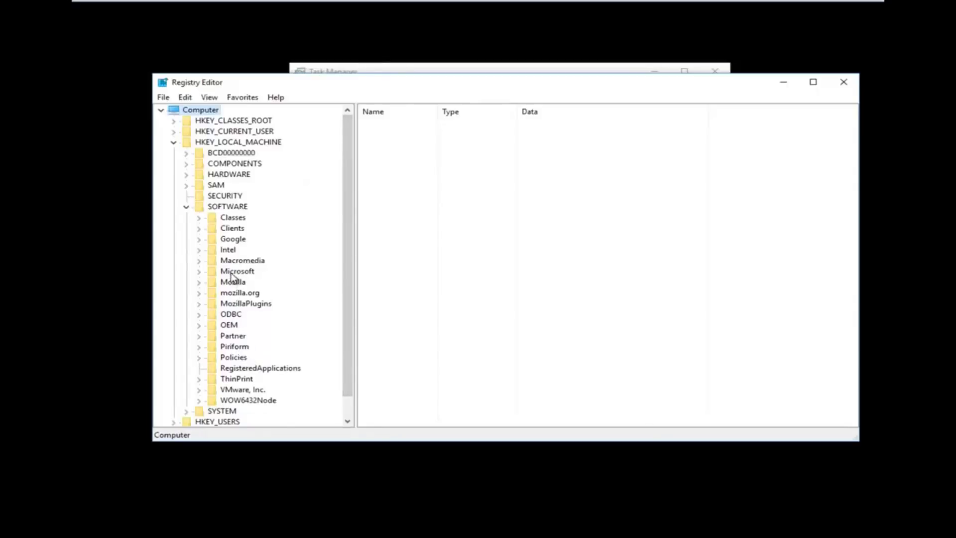
left_click(200, 273)
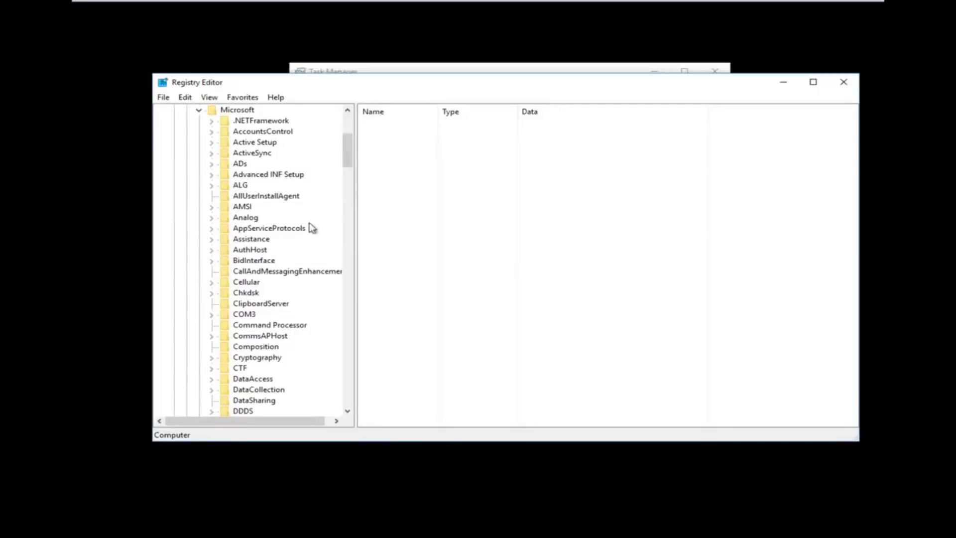
left_click_drag(348, 161, 352, 371)
left_click(266, 357)
scroll(271, 329, "down", 2)
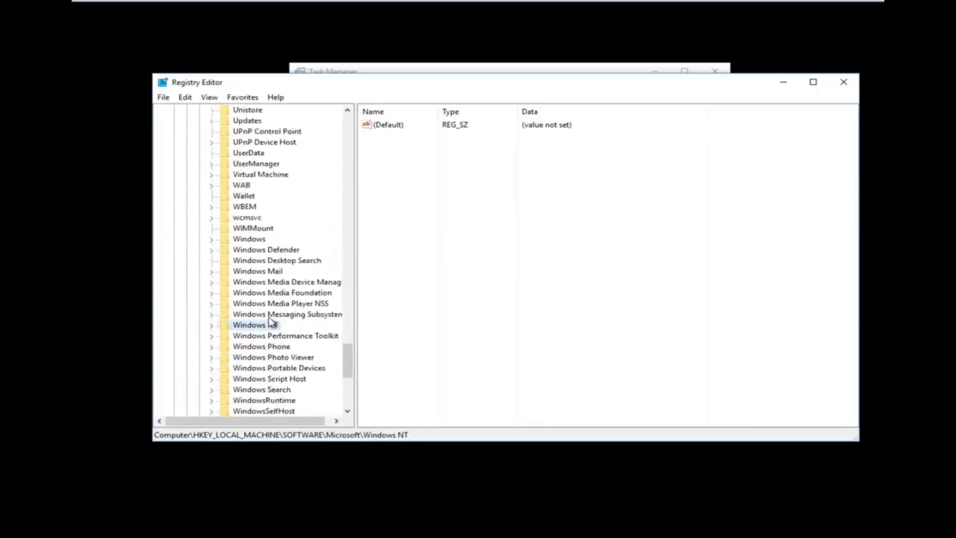
Expand Windows NT and CurrentVersion, then select Winlogon to list its values.
left_click(212, 295)
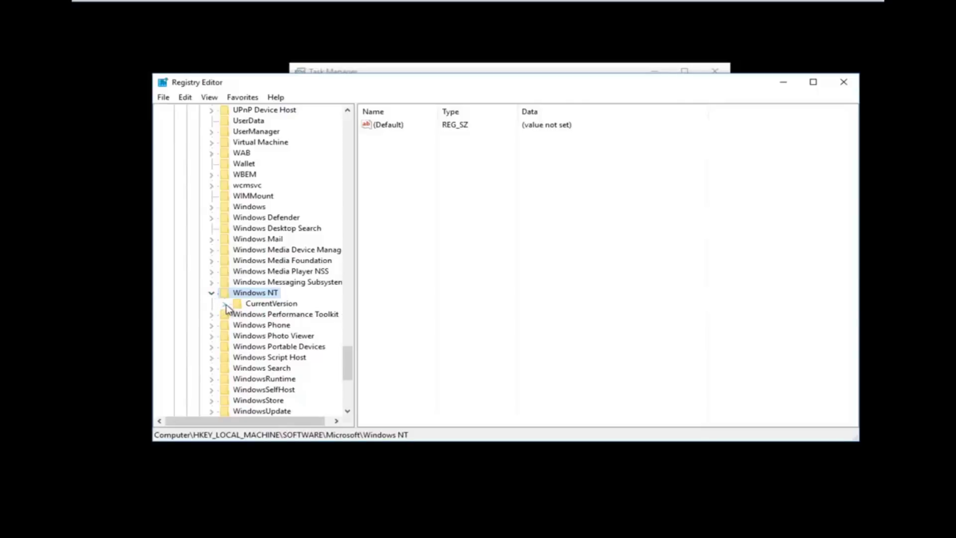
left_click(225, 304)
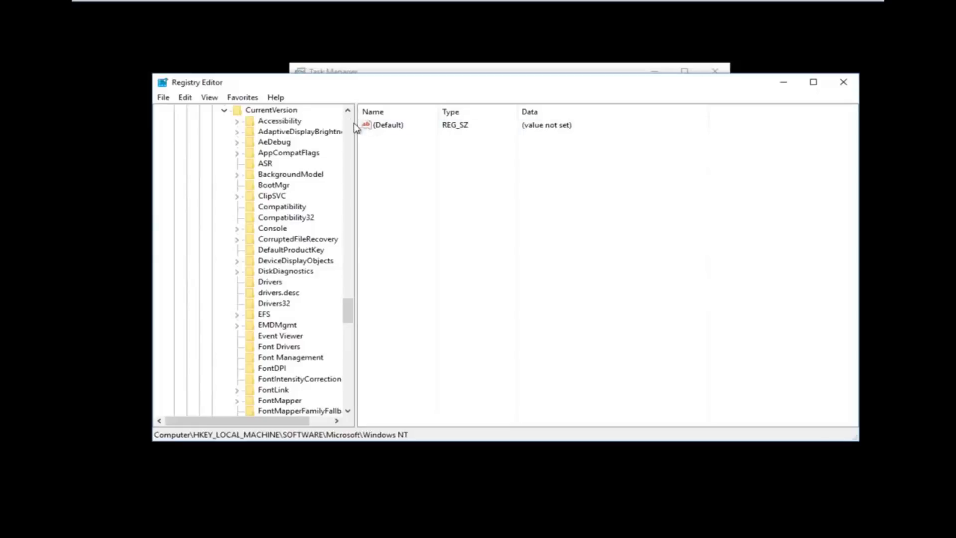
left_click_drag(355, 124, 417, 147)
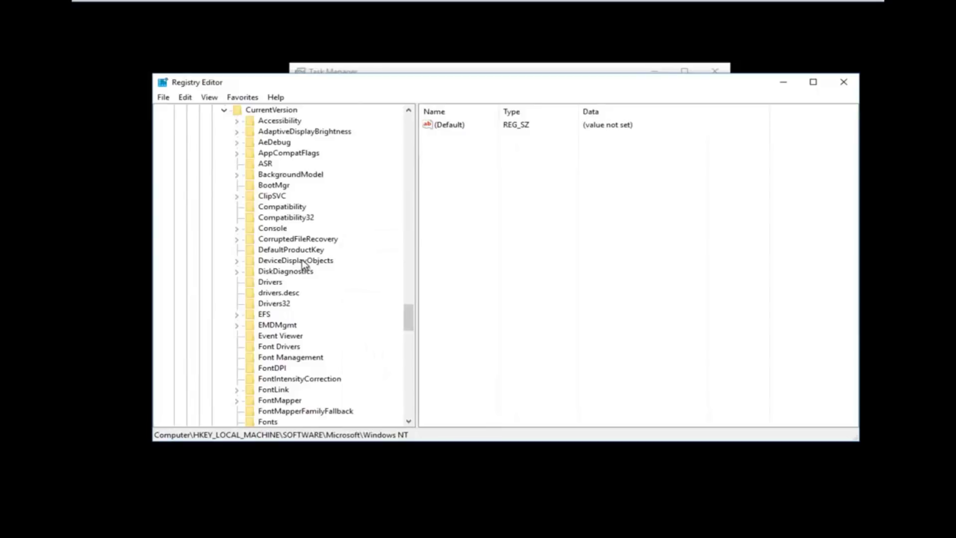
scroll(315, 267, "down", 13)
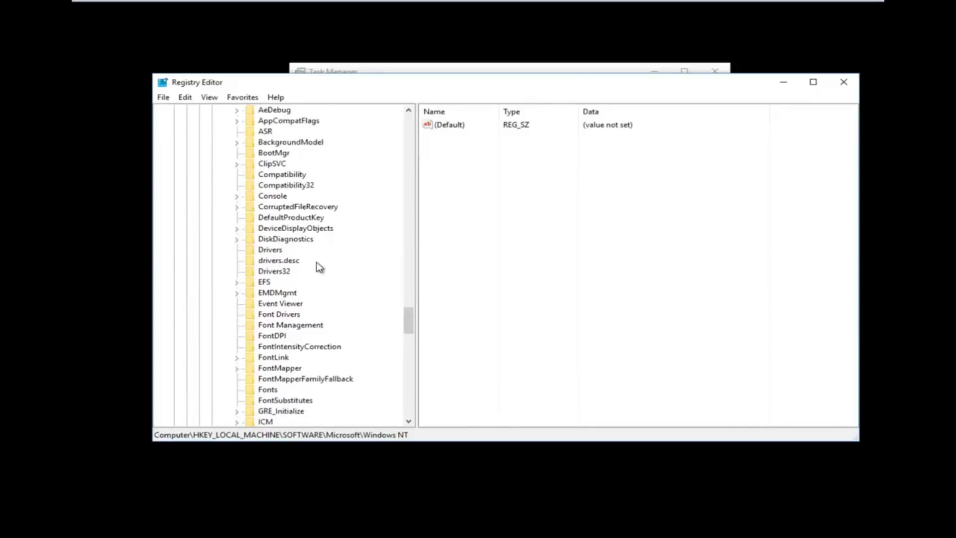
scroll(315, 273, "down", 8)
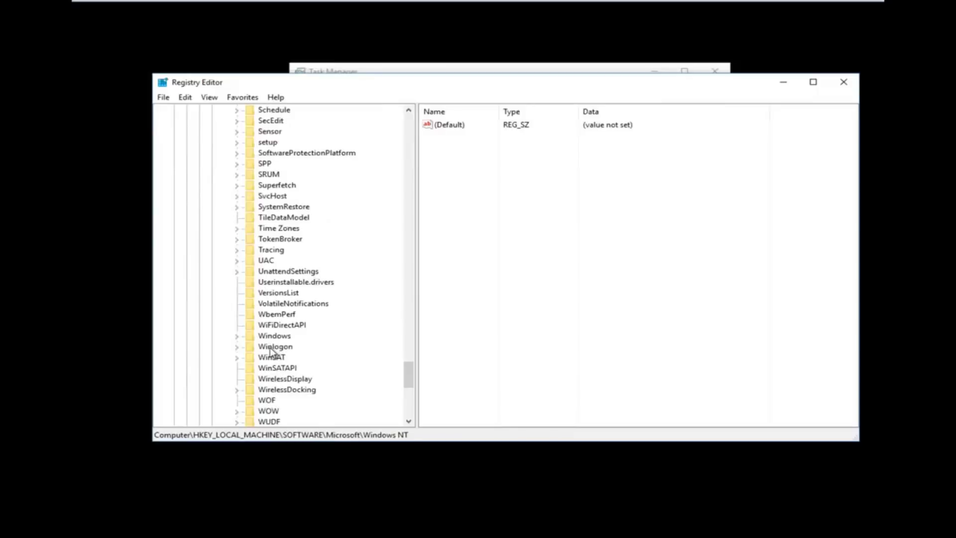
left_click(270, 348)
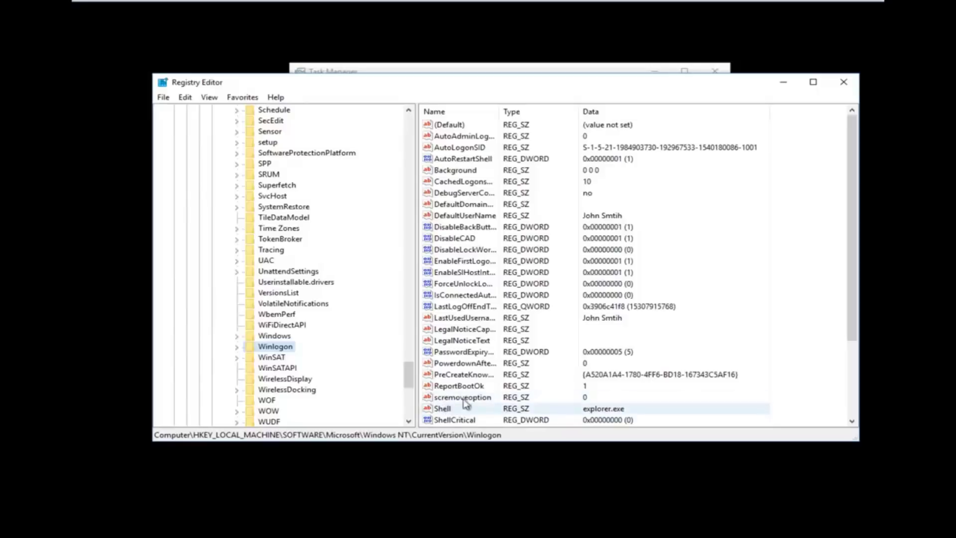
scroll(590, 297, "down", 3)
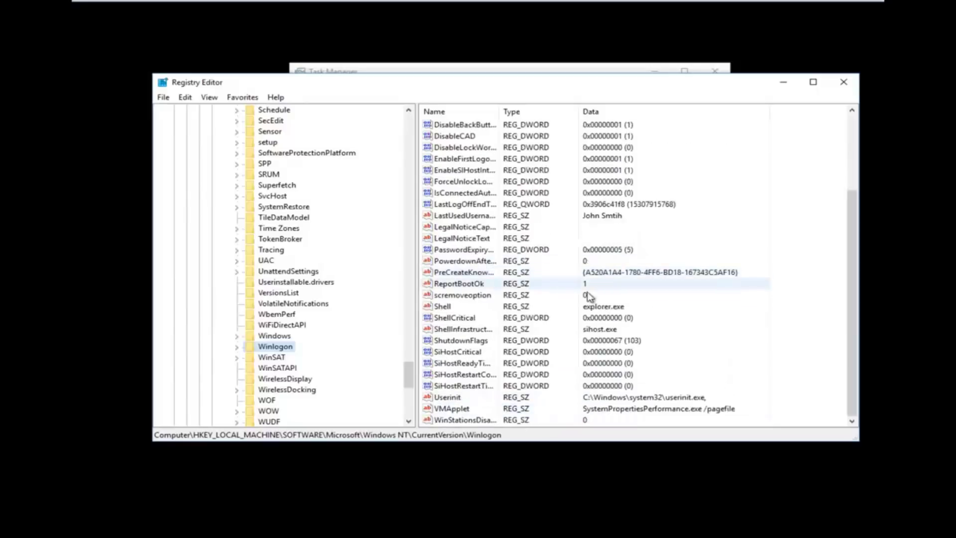
Open the Shell value (explorer.exe) in Edit String and place the cursor in Value data.
double_click(443, 307)
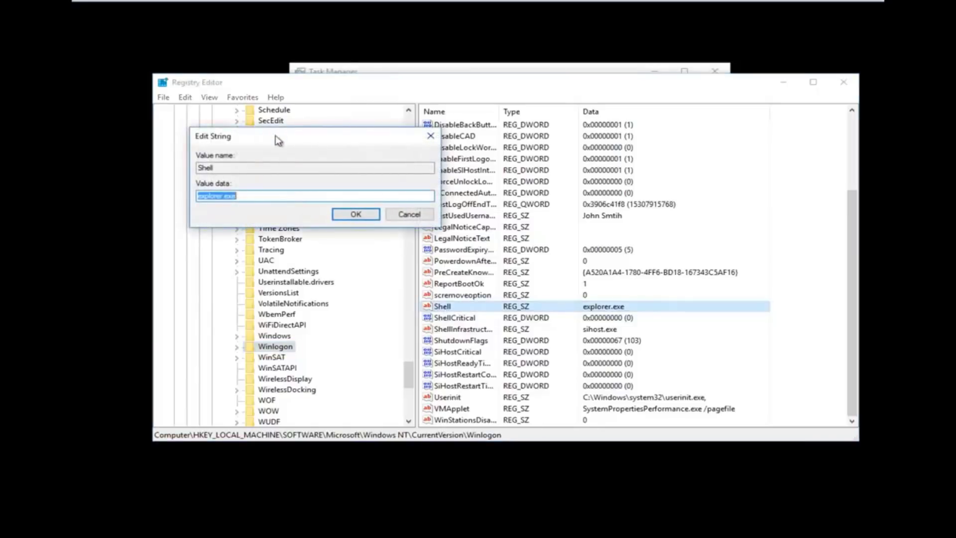
left_click_drag(278, 140, 511, 191)
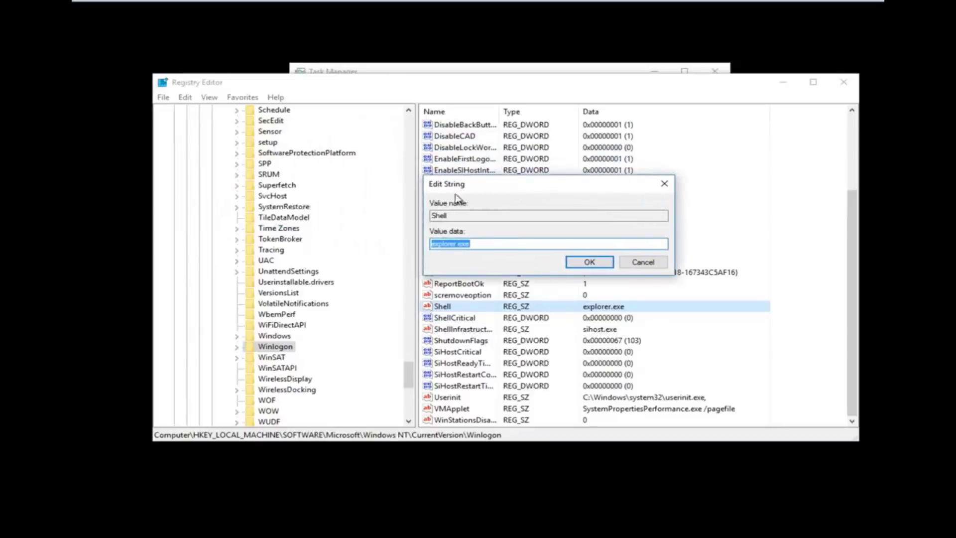
left_click(456, 246)
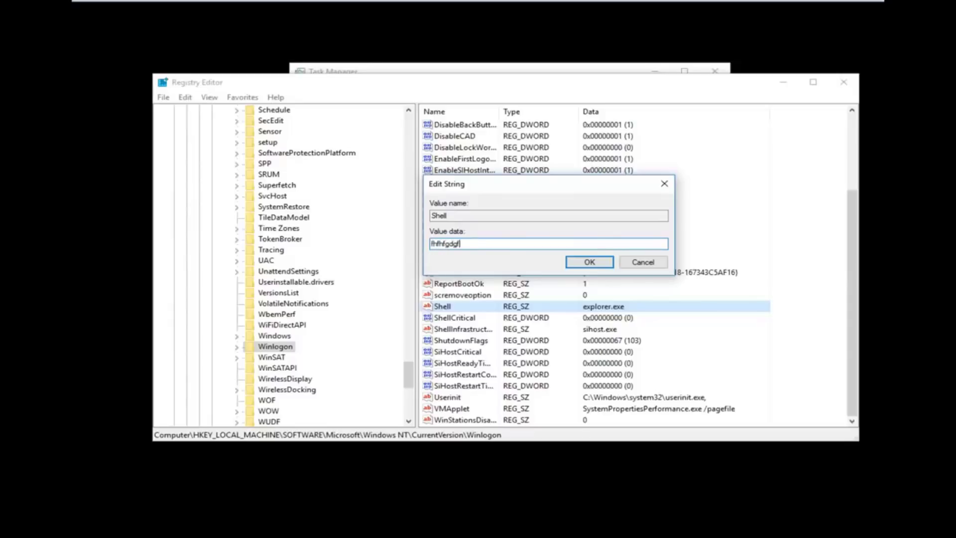
Change the Winlogon Shell value data to explorer.exe, save it, and close Registry Editor.
key("BackSpace")
key("BackSpace")
key("BackSpace")
key("BackSpace")
key("BackSpace")
key("BackSpace")
key("BackSpace")
key("BackSpace")
key("BackSpace")
type("explorer.exe")
left_click(586, 267)
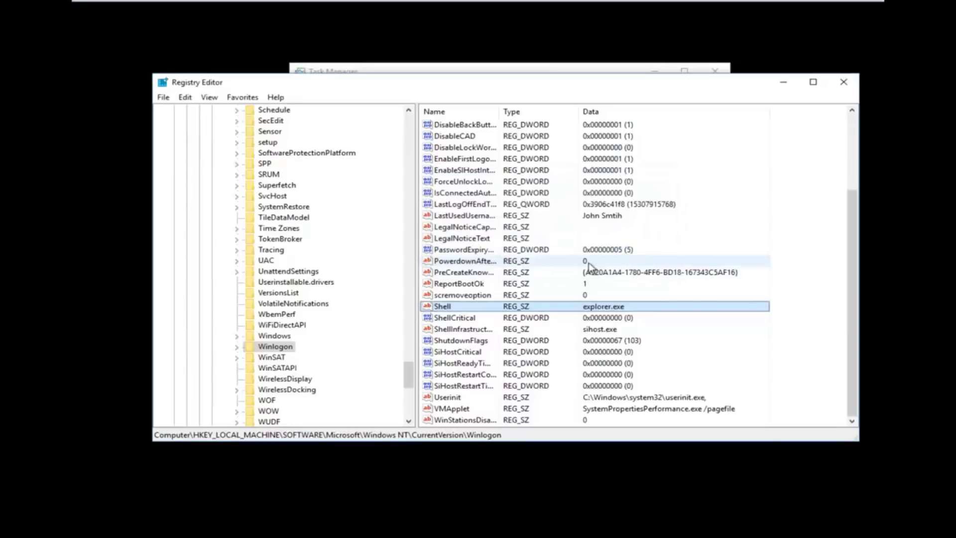
left_click(844, 83)
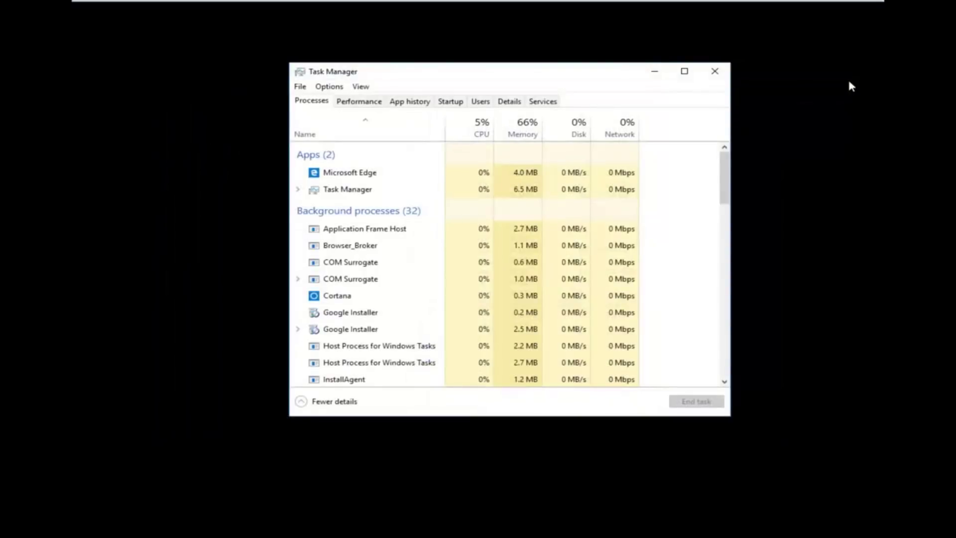
Close Task Manager so only a black screen remains.
left_click(715, 73)
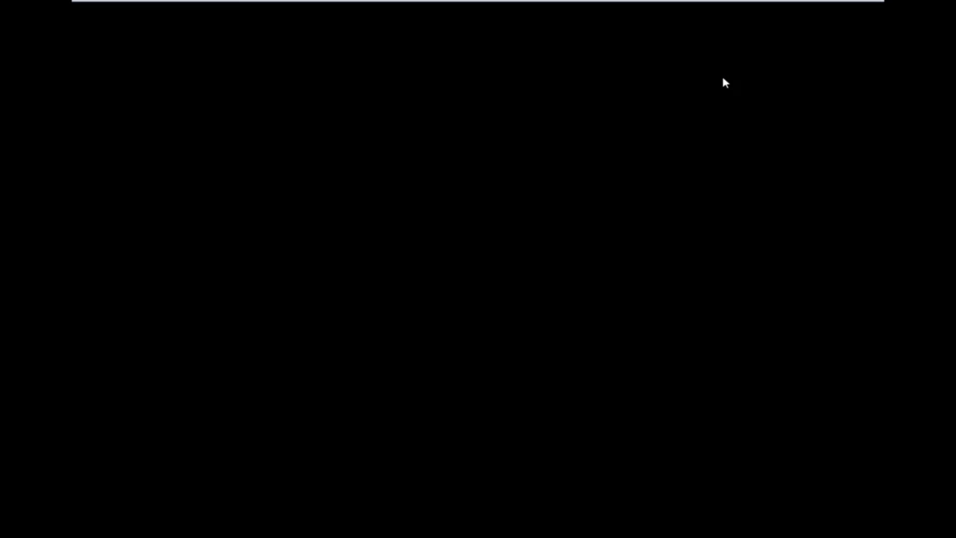
Bring up the Ctrl+Alt+Del security screen and show its Sleep, shut down and restart options.
key("ctrl+alt+Delete")
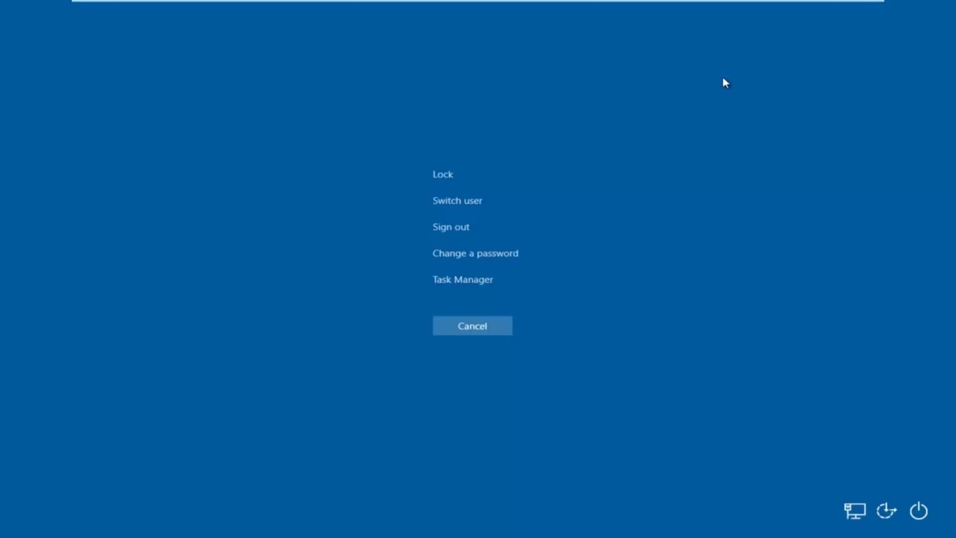
left_click(919, 517)
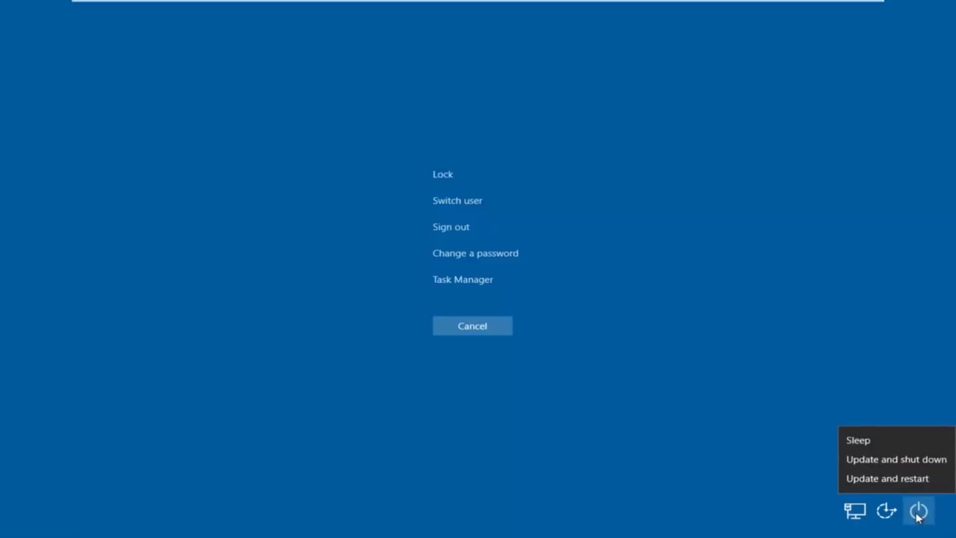